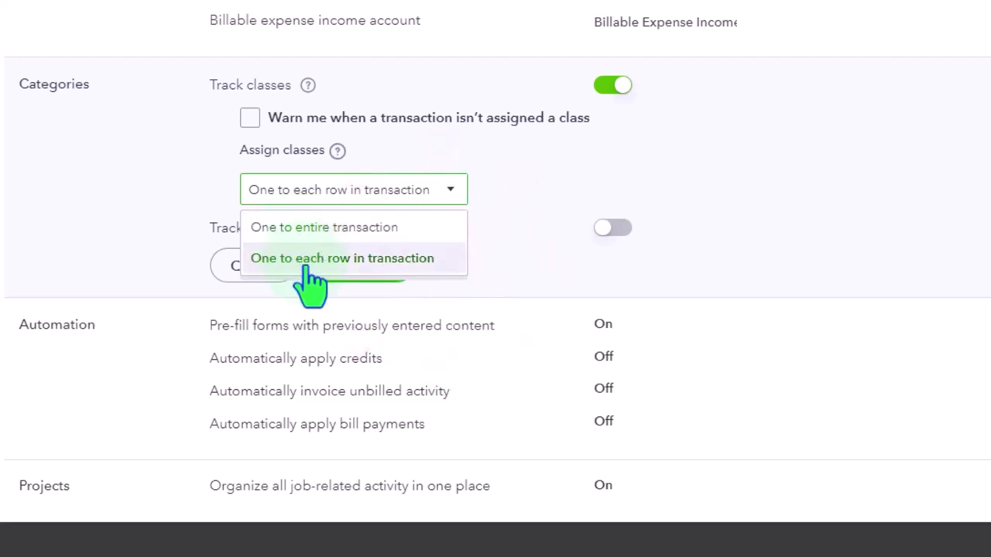
# - Review the Assign classes setting under Categories and leave Account and Settings
pyautogui.click(736, 236)
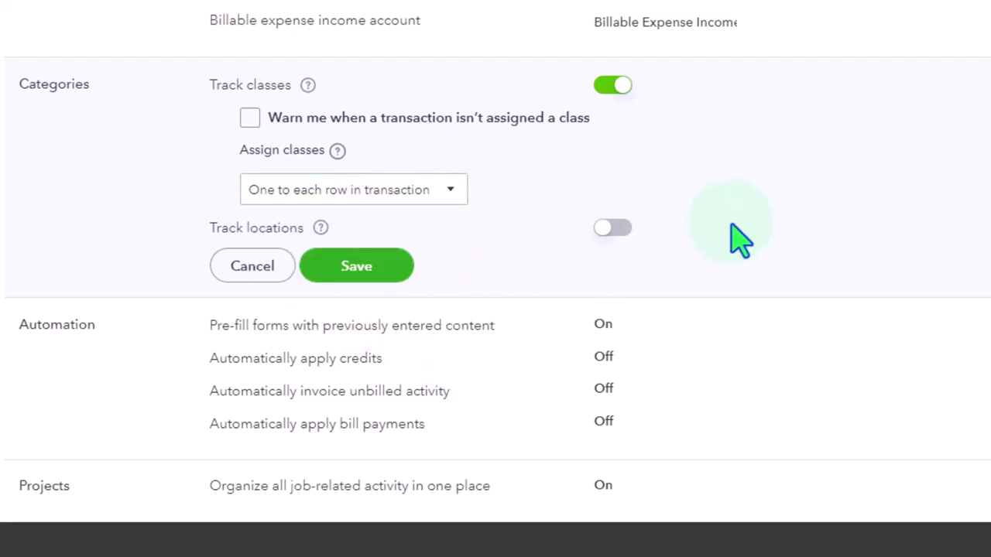
pyautogui.click(373, 212)
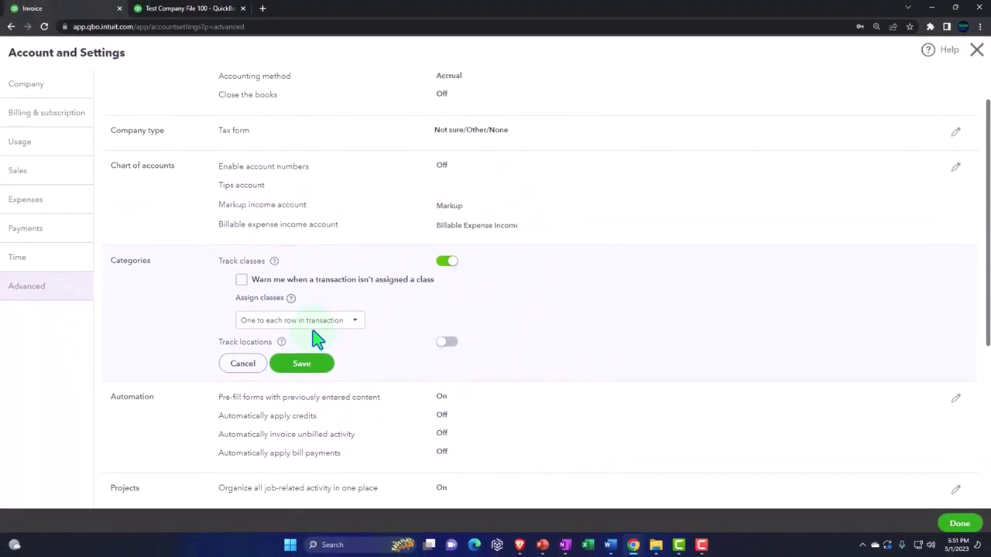
pyautogui.click(962, 526)
pyautogui.click(559, 303)
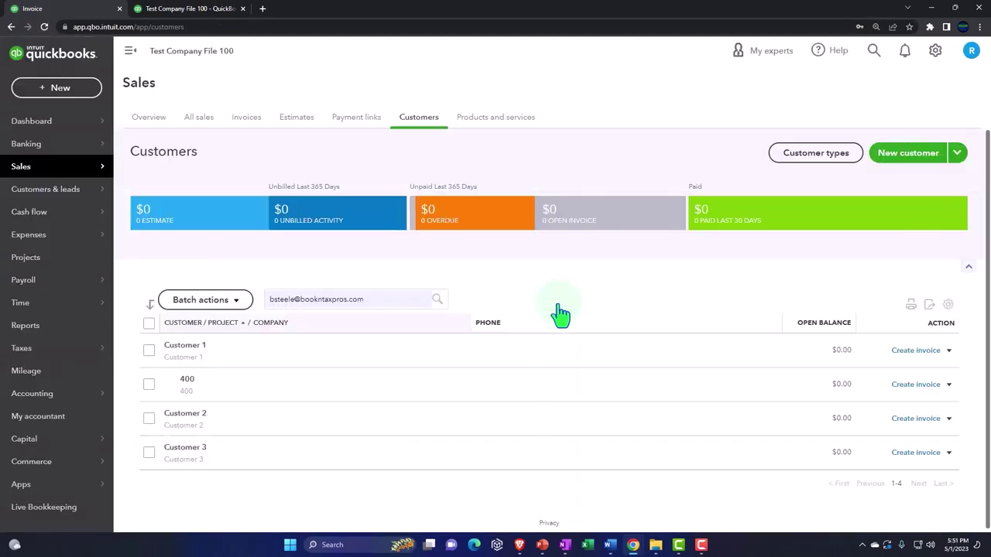
# - Open a new invoice form and go to the class field on its first line
pyautogui.click(83, 90)
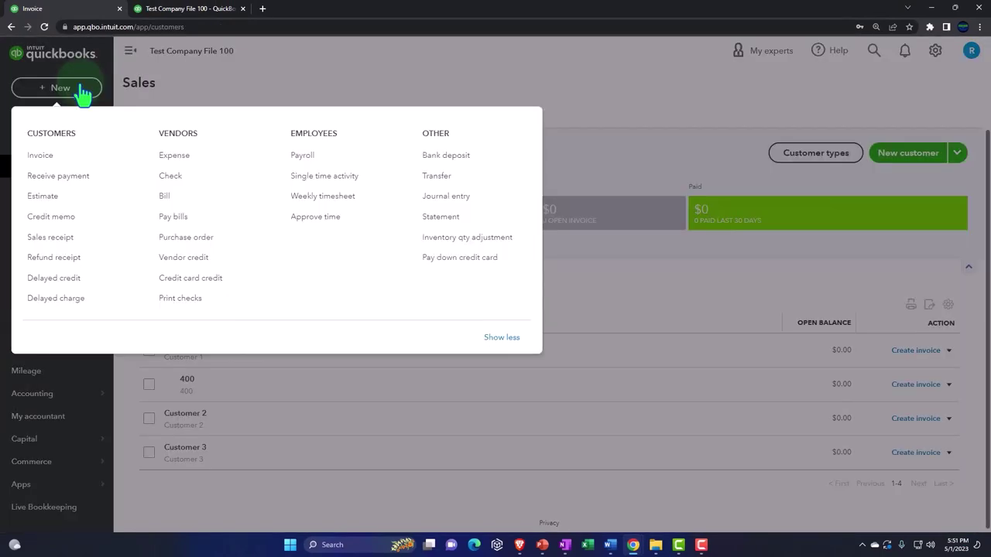
pyautogui.click(54, 158)
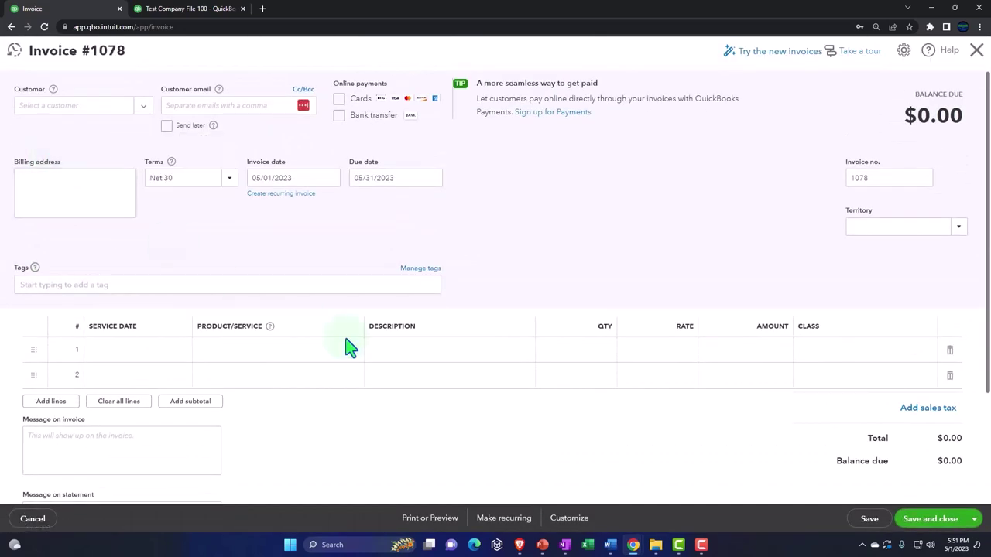
pyautogui.click(818, 357)
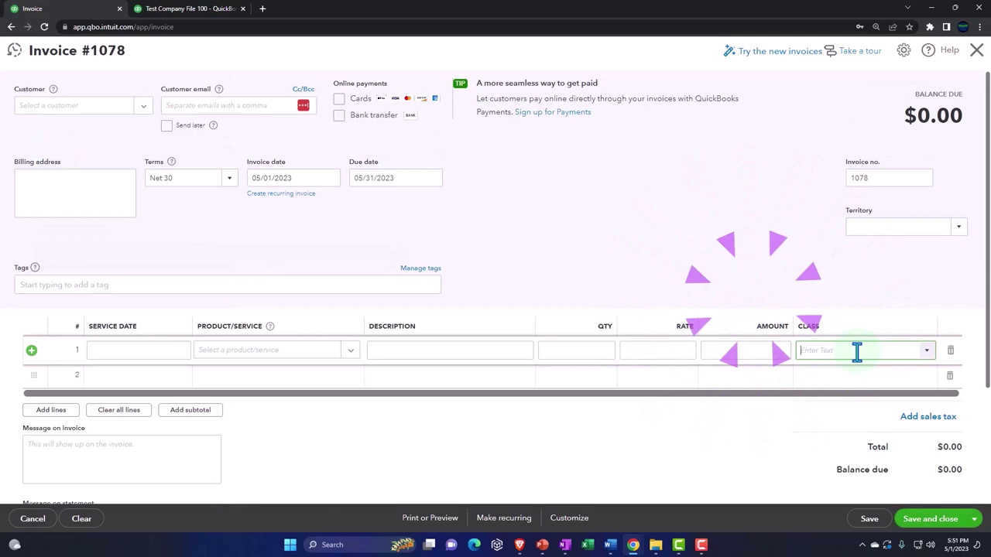
# - Choose Hours as the first line's product/service, view its class choices, and leave the invoice without saving
pyautogui.click(350, 350)
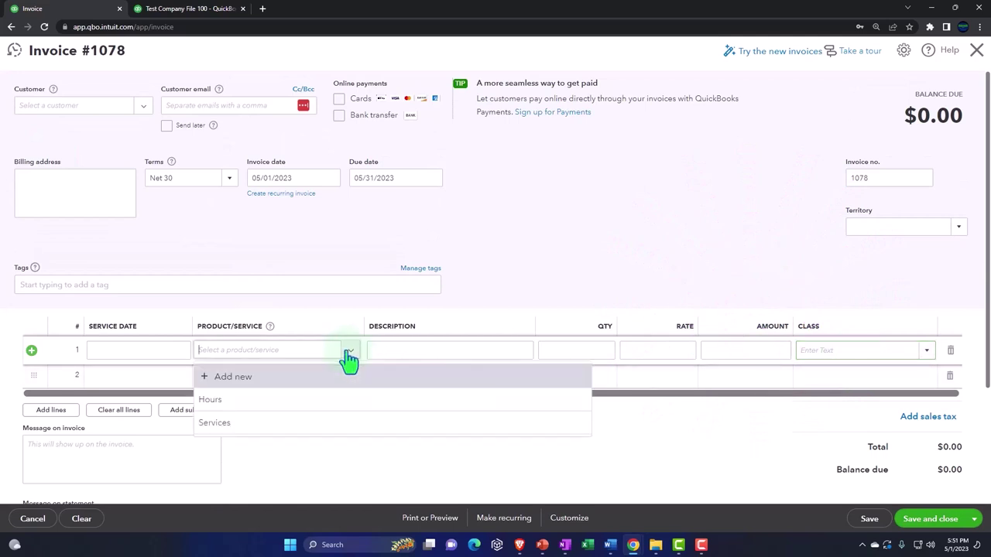
pyautogui.click(289, 401)
pyautogui.click(920, 353)
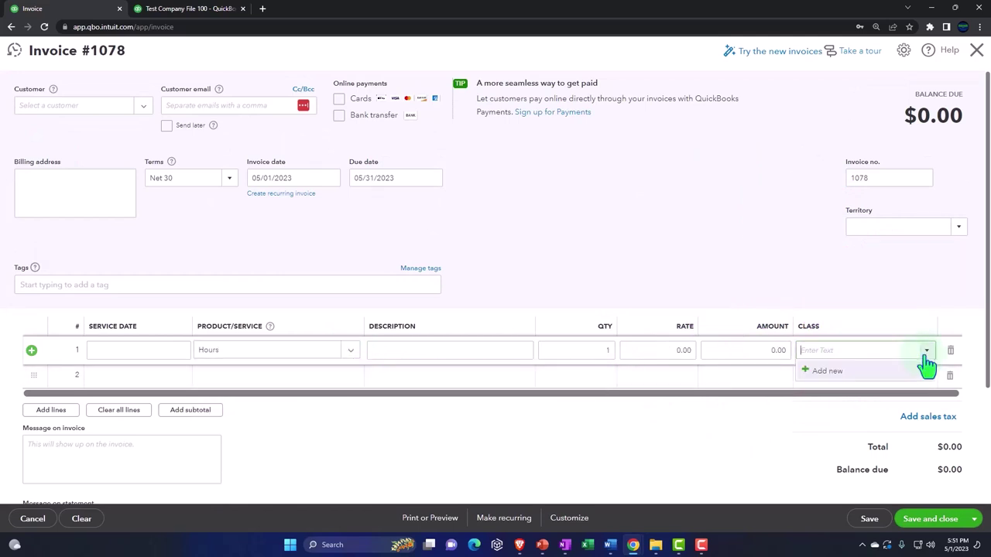
pyautogui.click(244, 376)
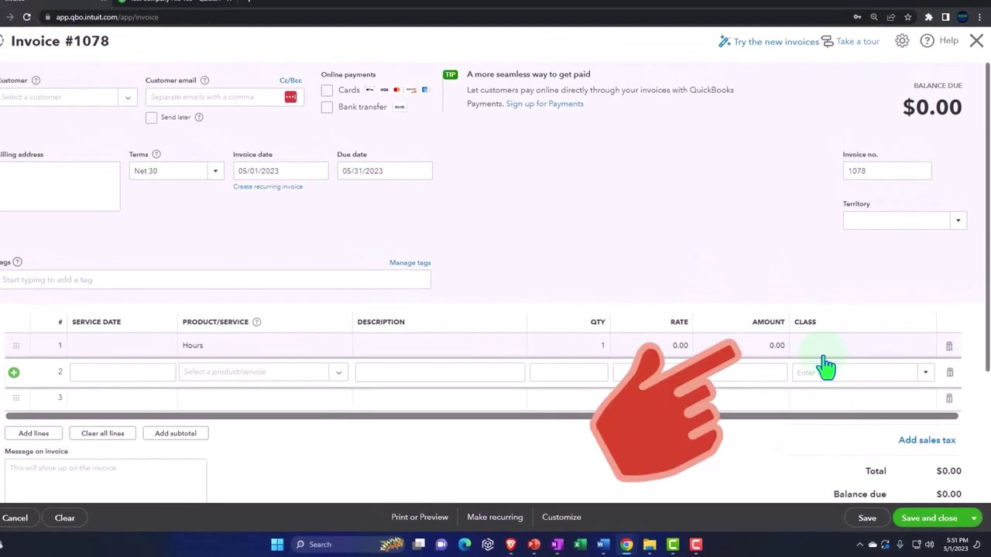
pyautogui.click(976, 41)
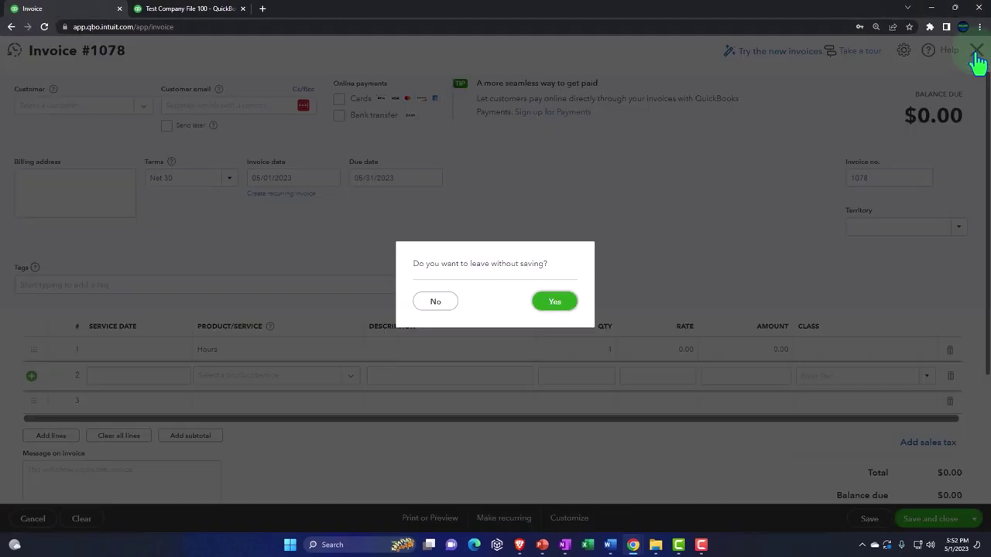
pyautogui.click(556, 305)
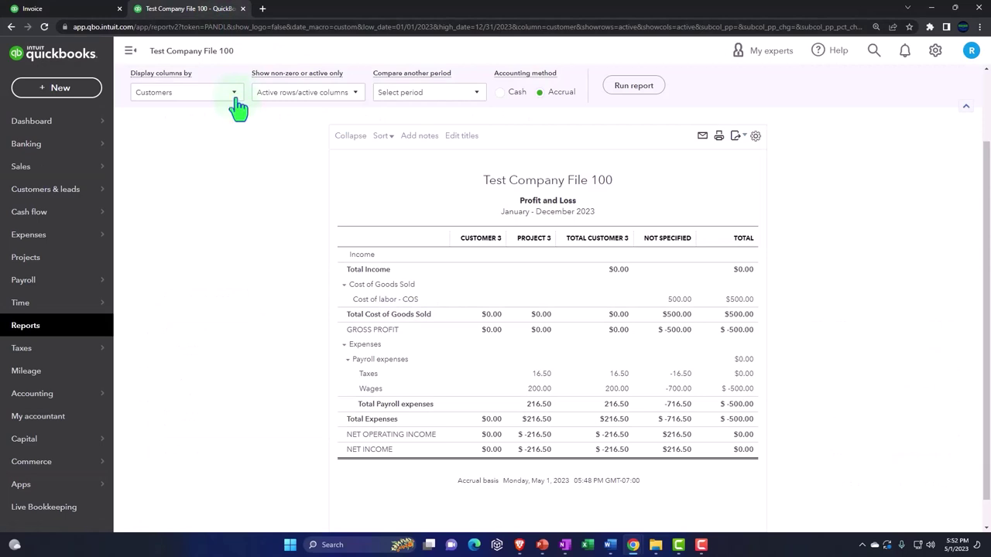
# - Set the Profit and Loss report to display columns by Classes and run it
pyautogui.click(235, 101)
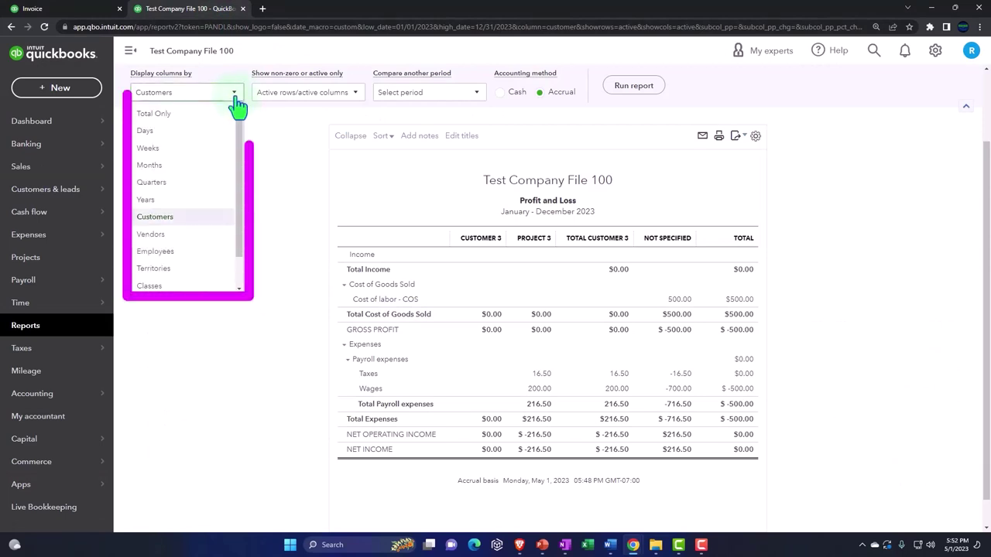
pyautogui.click(155, 286)
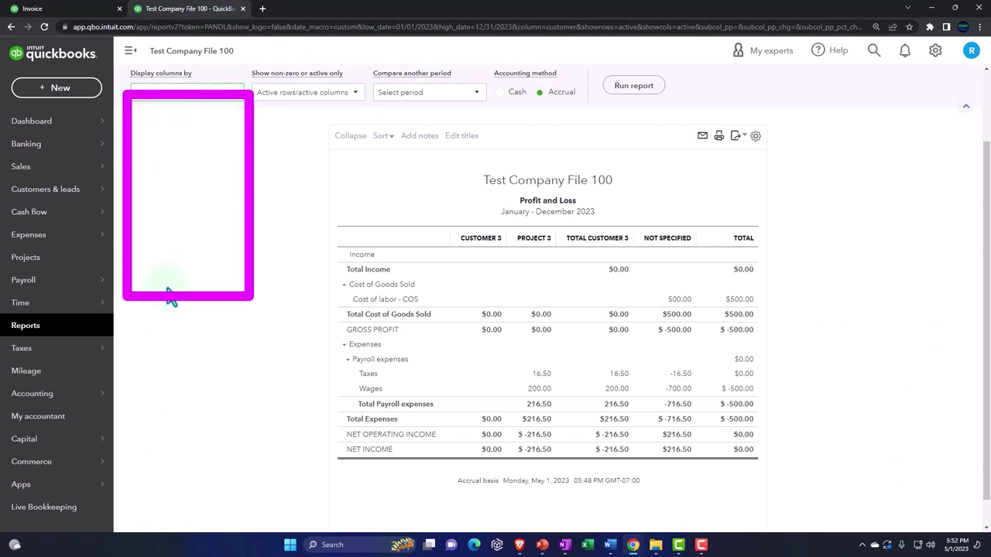
pyautogui.click(639, 87)
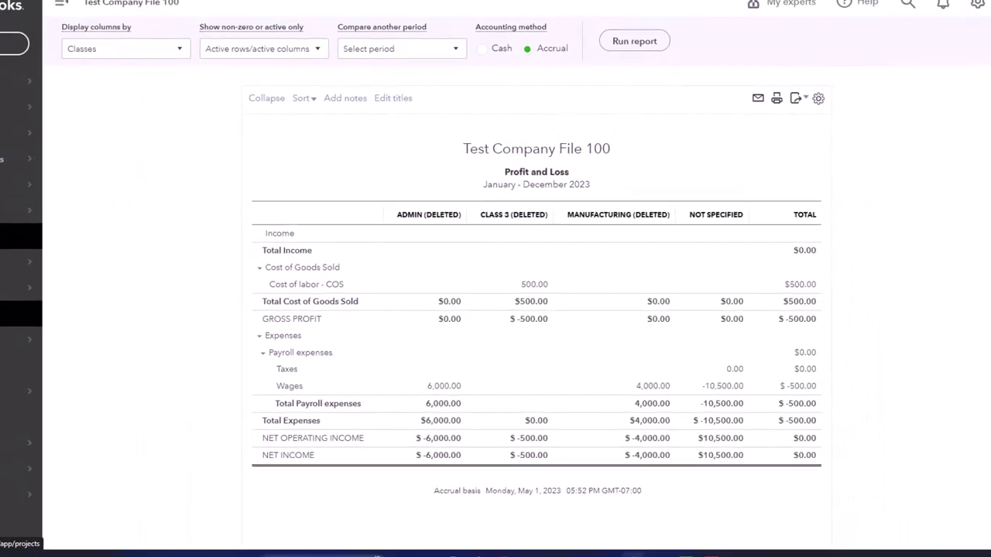
# - Go to the projects list, look over the listed projects, and open Project 1
pyautogui.click(15, 236)
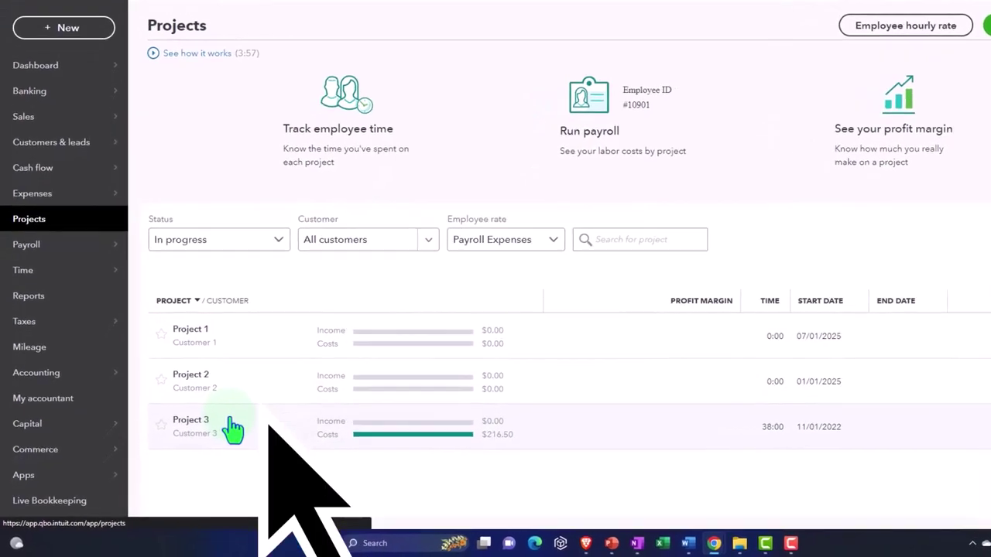
pyautogui.click(233, 430)
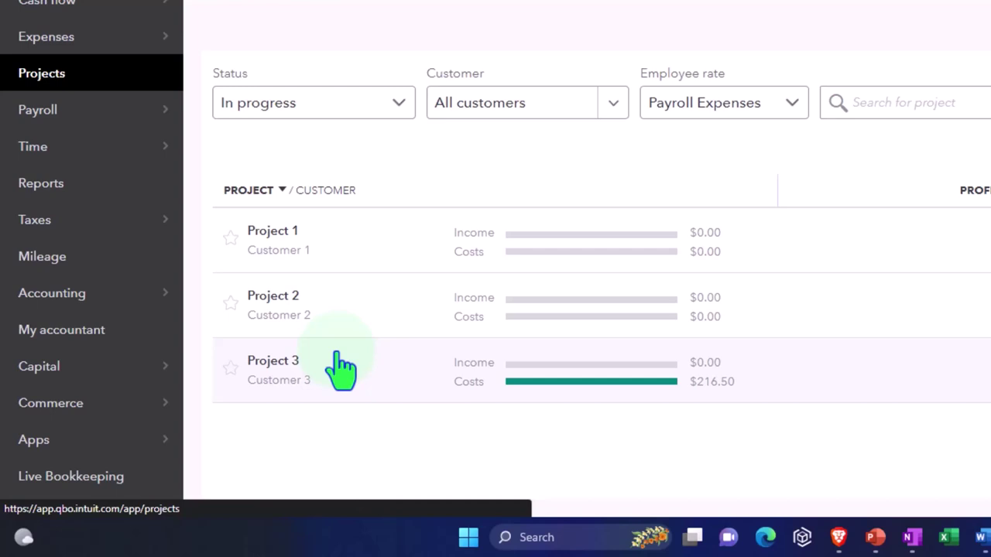
pyautogui.click(337, 354)
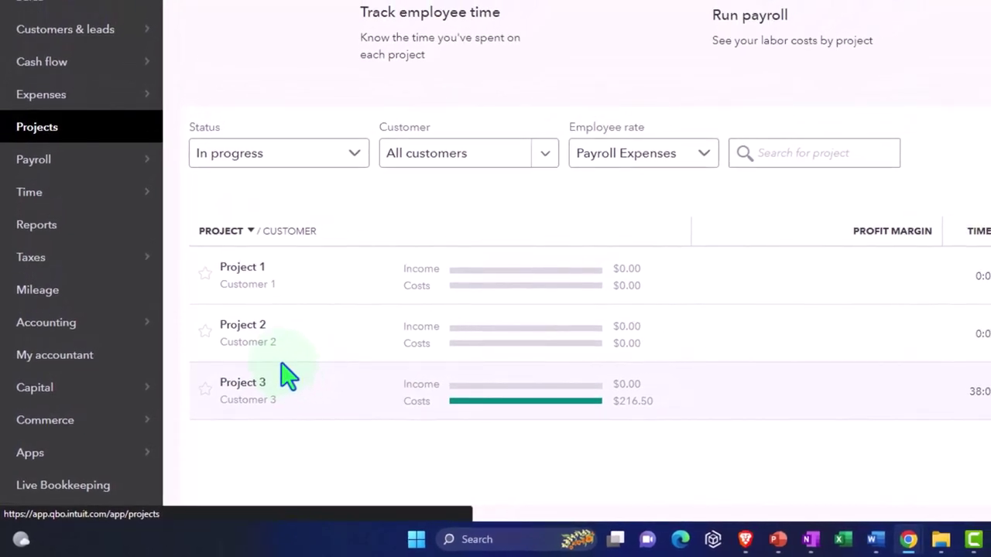
pyautogui.click(259, 284)
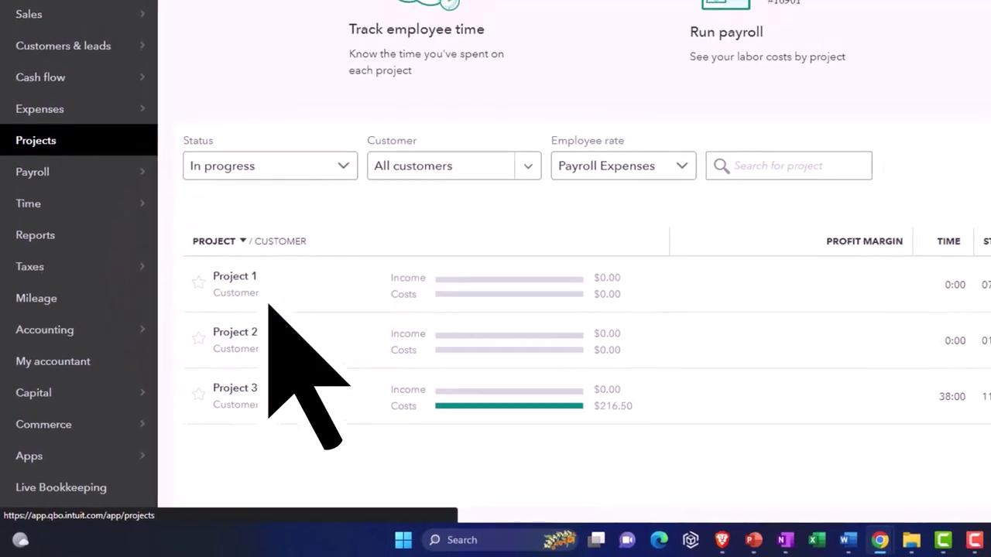
pyautogui.click(251, 284)
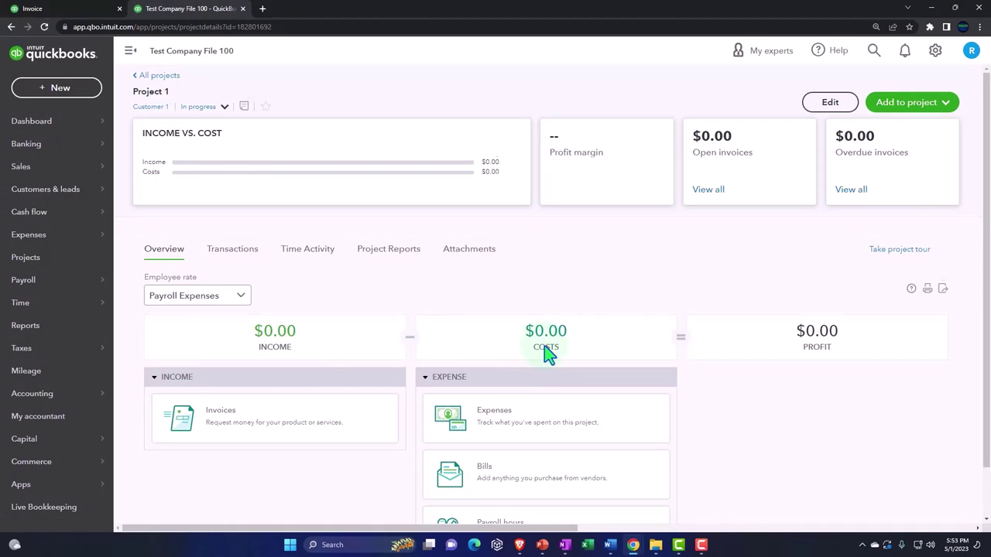
# - Review Project 1's expense entry options, its project reports and its transactions
pyautogui.scroll(-1, 548, 353)
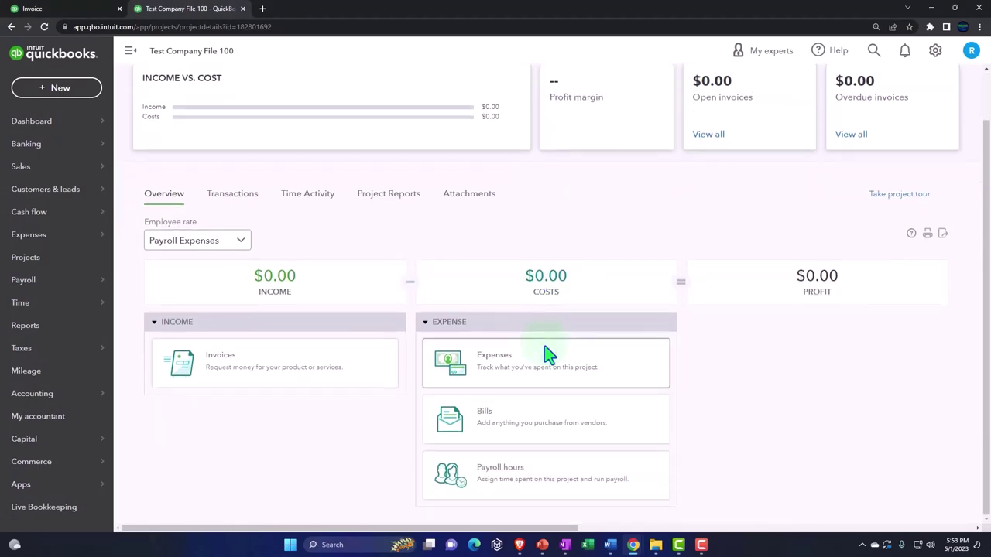
pyautogui.click(520, 487)
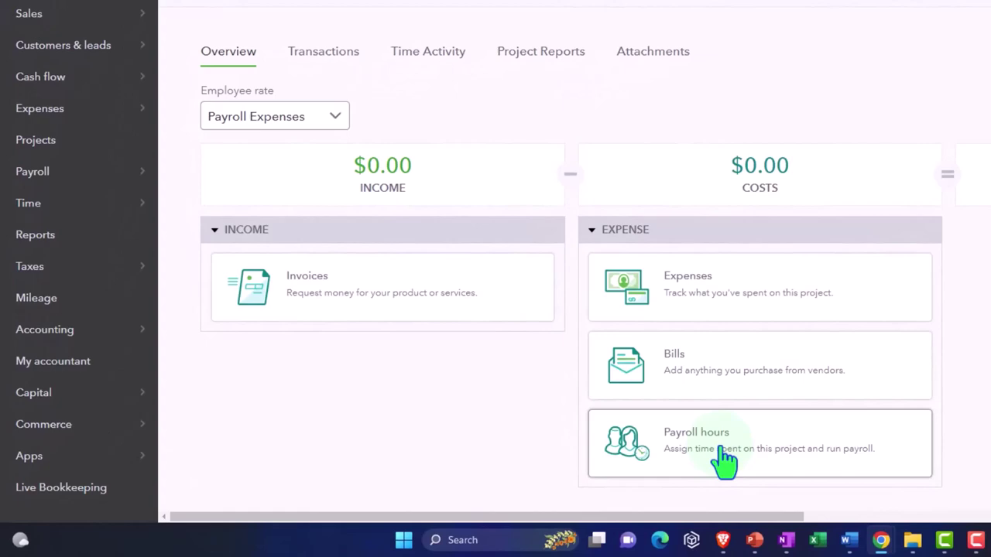
pyautogui.click(548, 54)
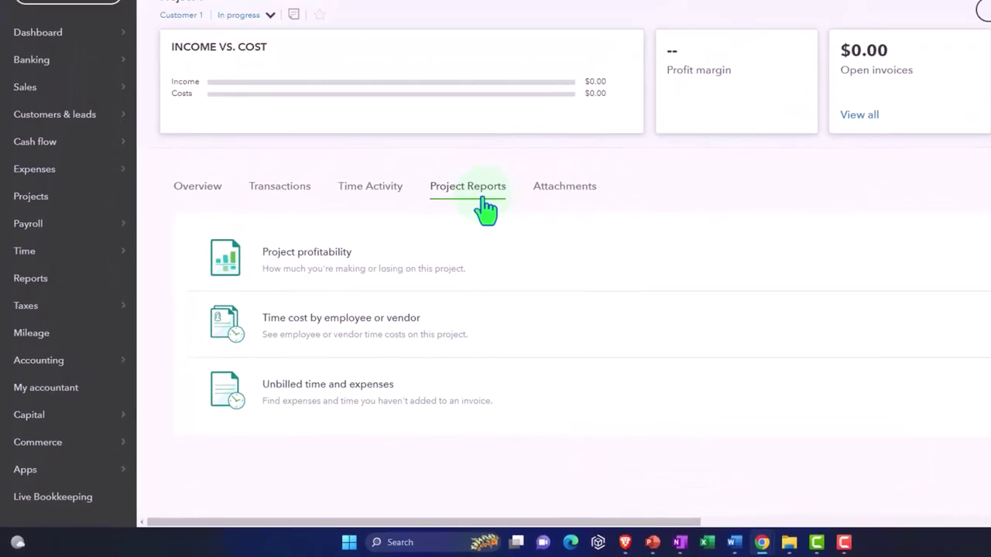
pyautogui.click(240, 254)
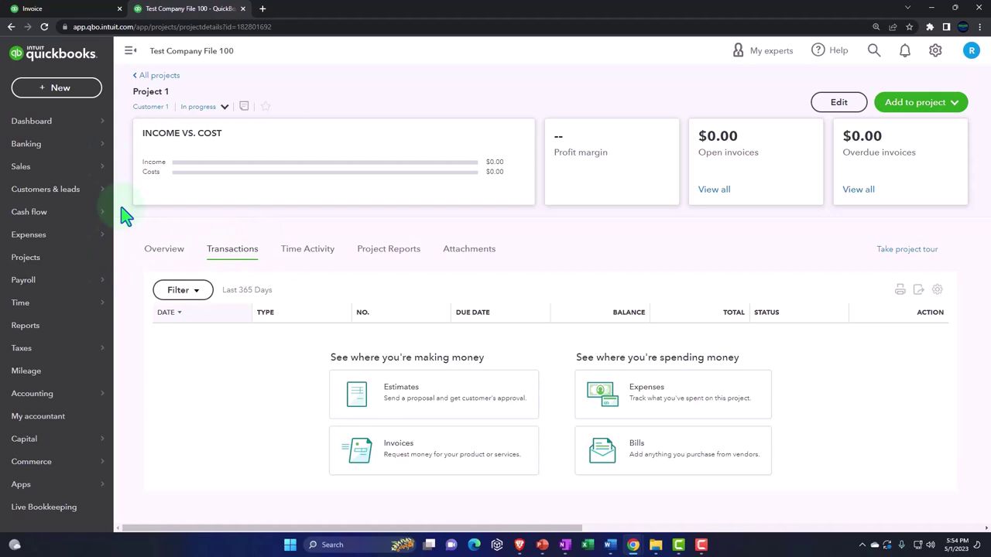
# - Open the Profit and Loss report from the favorite reports
pyautogui.click(116, 9)
pyautogui.click(167, 10)
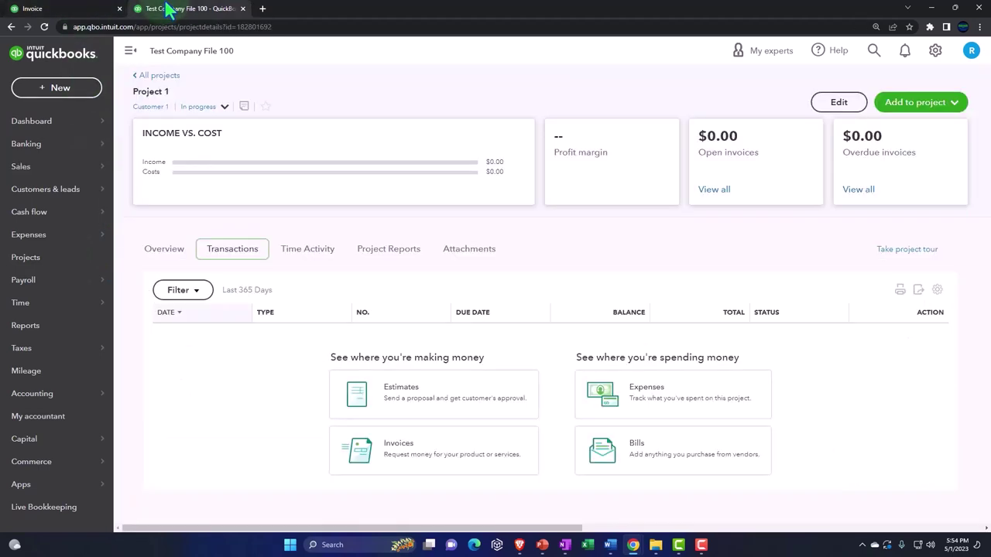
pyautogui.click(31, 325)
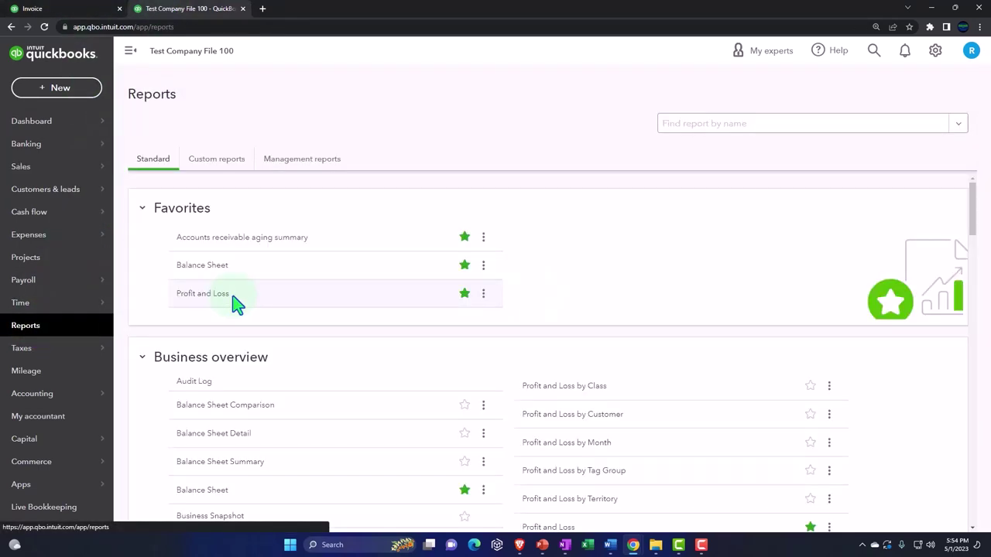
pyautogui.click(219, 301)
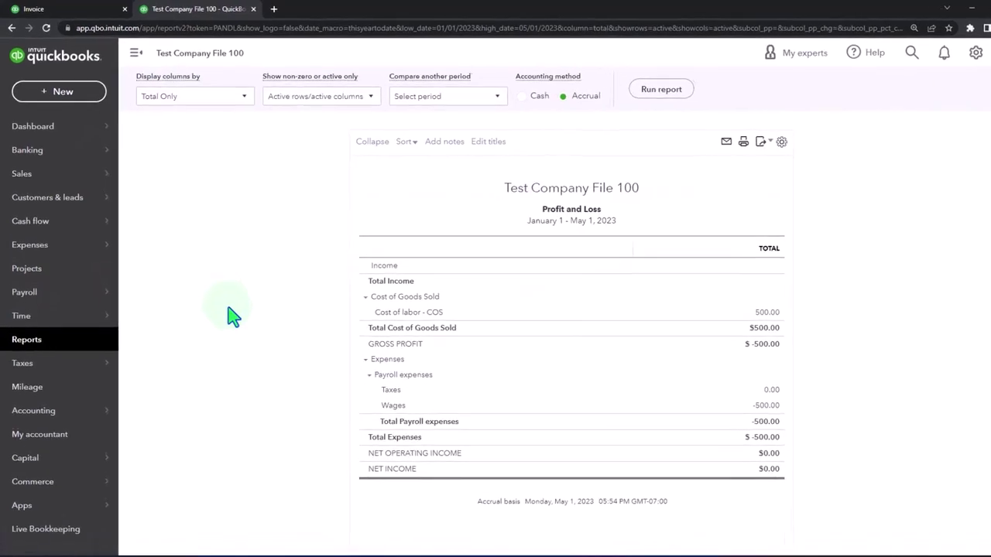
# - Set the year-to-date Profit and Loss report to display columns by Customers and run it
pyautogui.scroll(2, 232, 316)
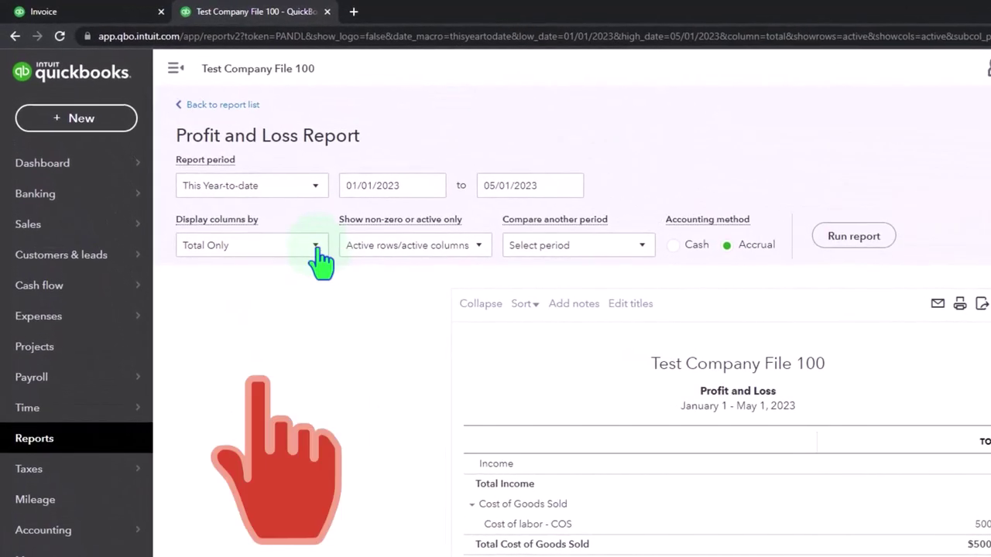
pyautogui.click(315, 246)
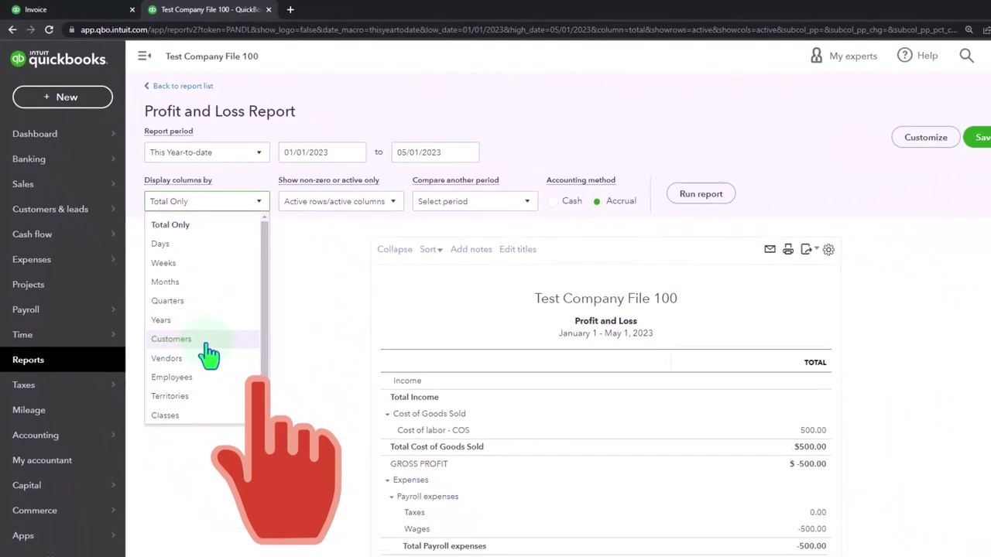
pyautogui.click(205, 348)
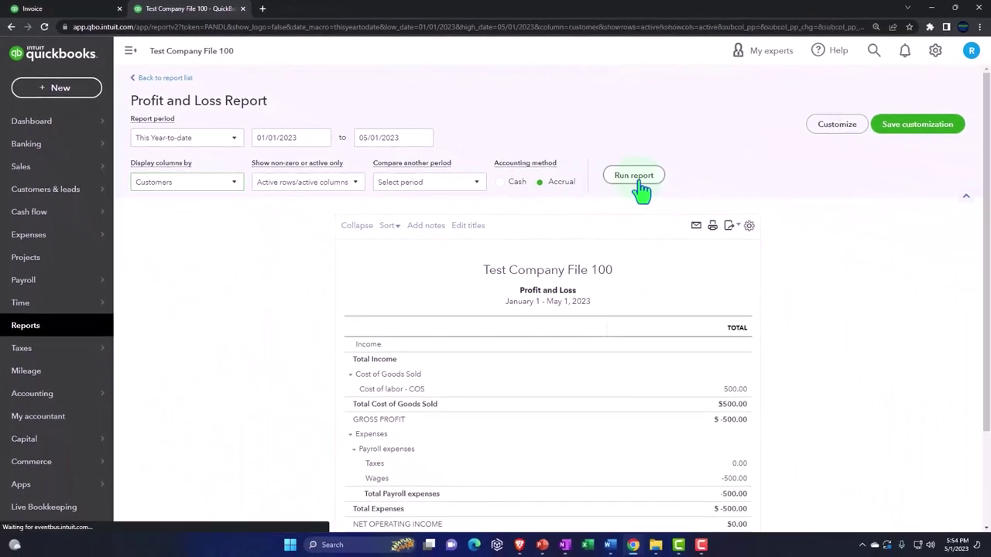
pyautogui.click(701, 194)
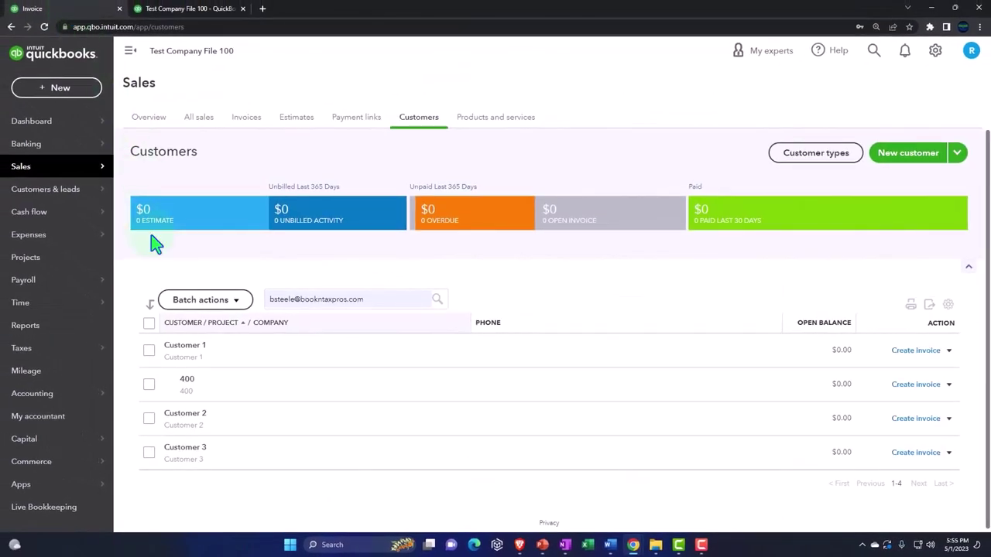
# - Open Project 1's project reports in the other browser tab and view the transaction types that can be added to the project
pyautogui.click(39, 332)
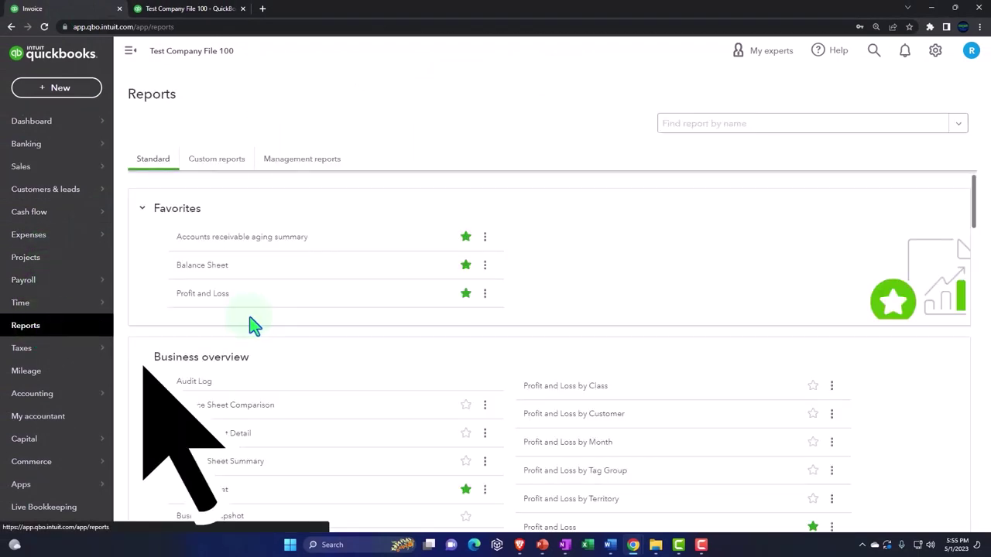
pyautogui.click(35, 257)
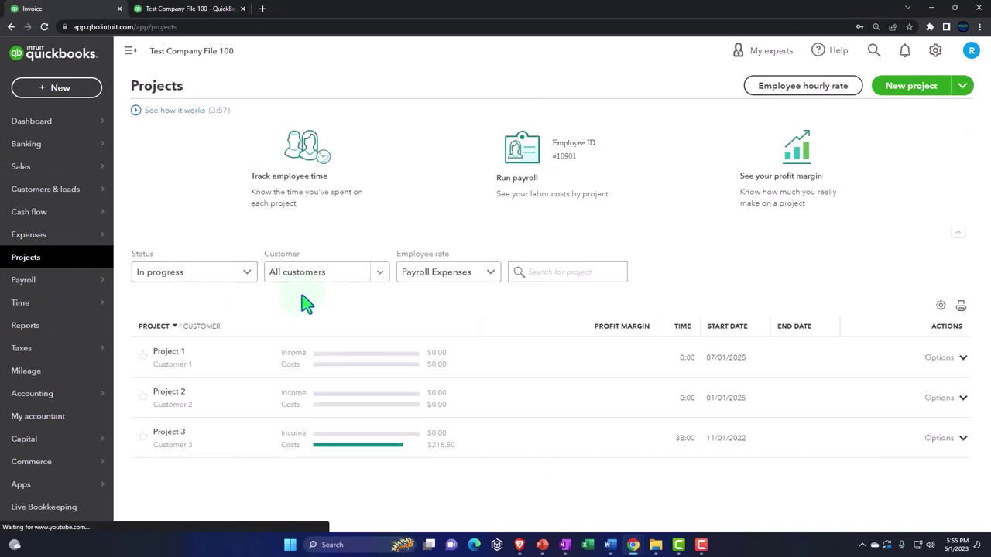
pyautogui.click(179, 356)
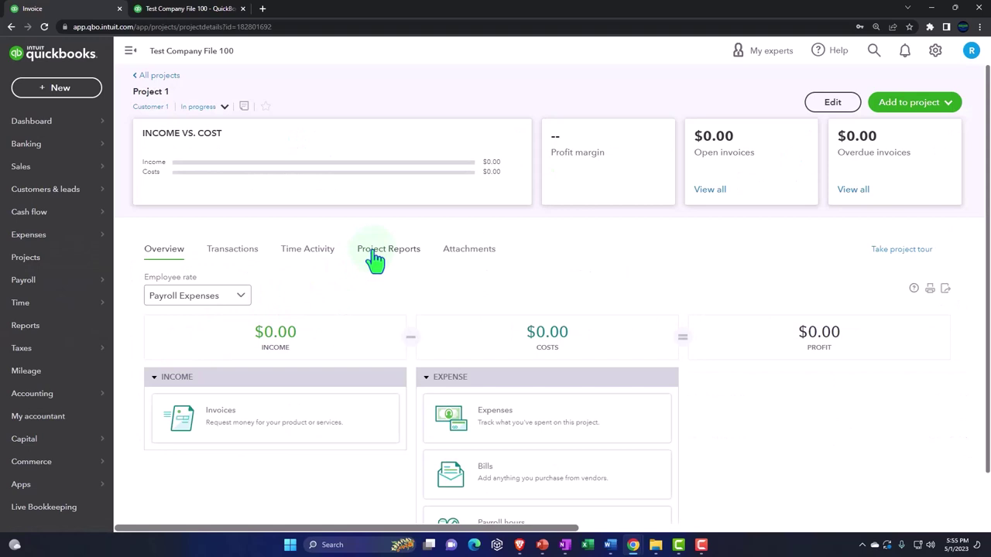
pyautogui.click(375, 256)
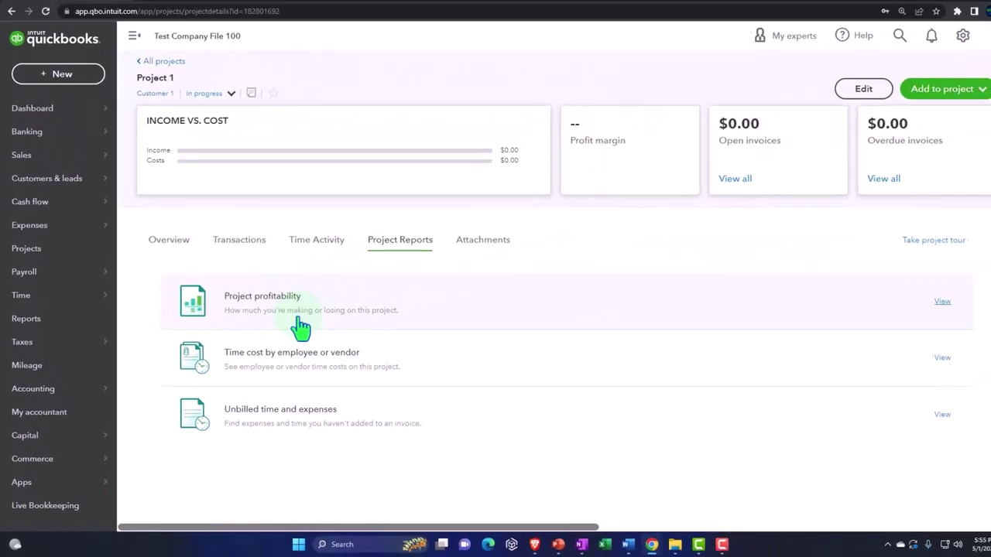
pyautogui.click(944, 89)
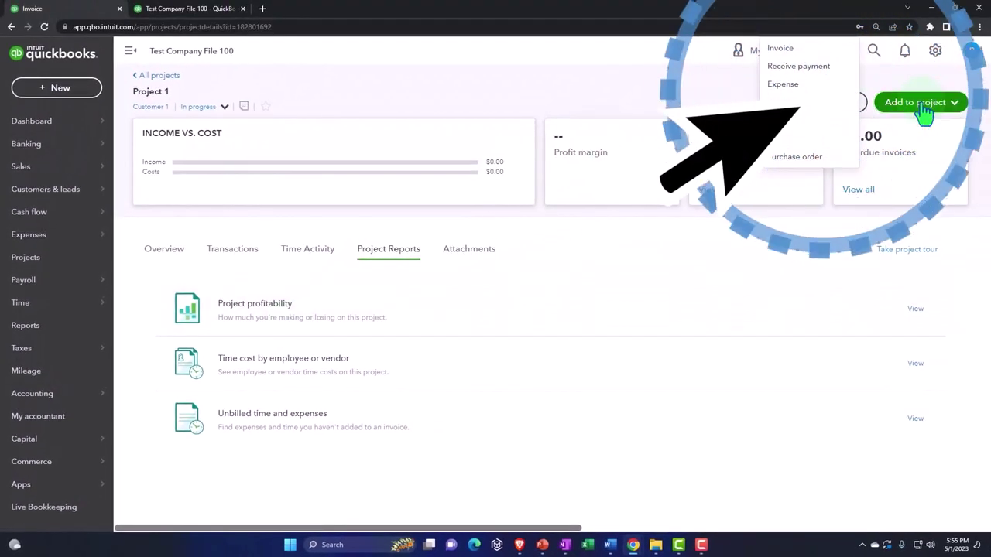
# - View Project 1's editable details, close them, and return to the list of all projects
pyautogui.click(837, 102)
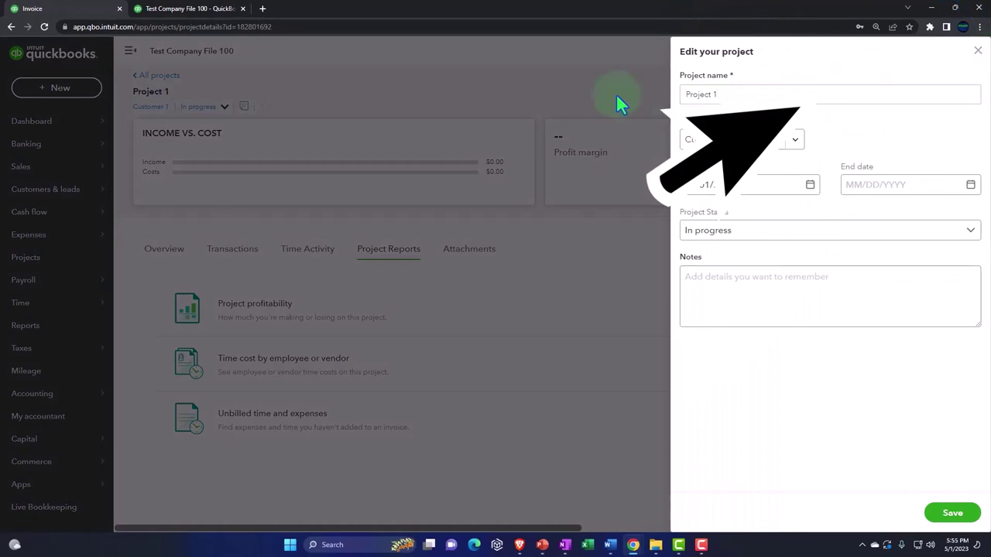
pyautogui.click(977, 51)
pyautogui.click(171, 80)
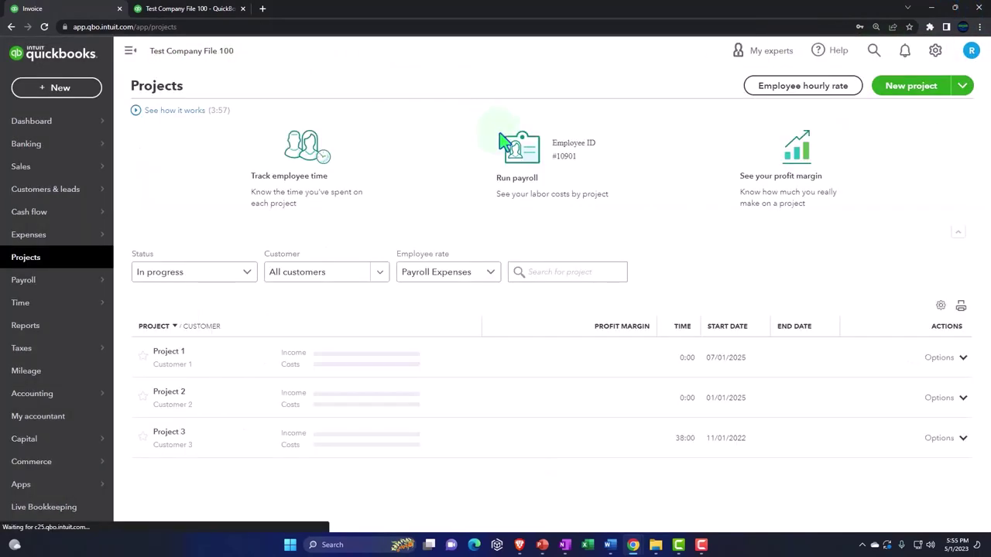
# - Review the new project form and its available customers, and close it without saving
pyautogui.click(966, 89)
pyautogui.click(924, 90)
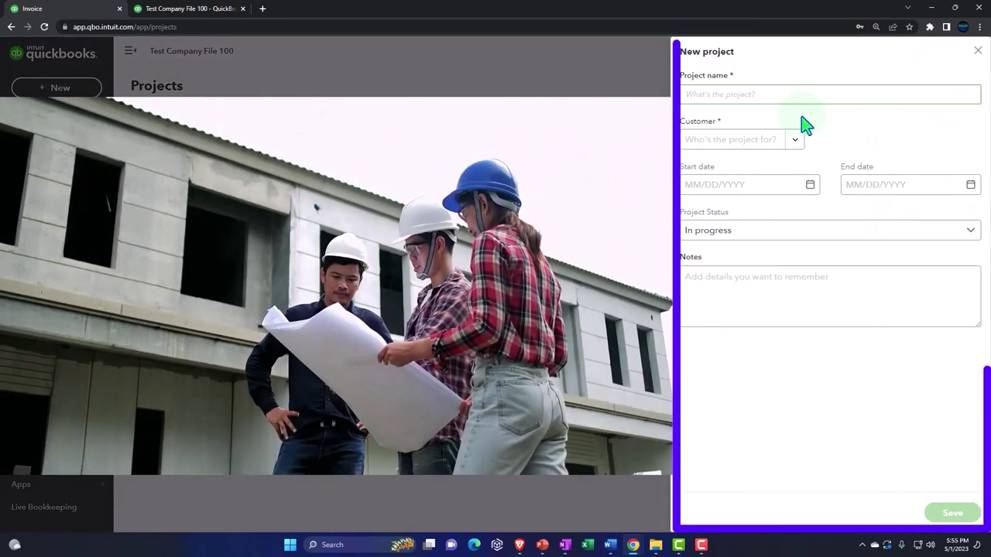
pyautogui.click(793, 144)
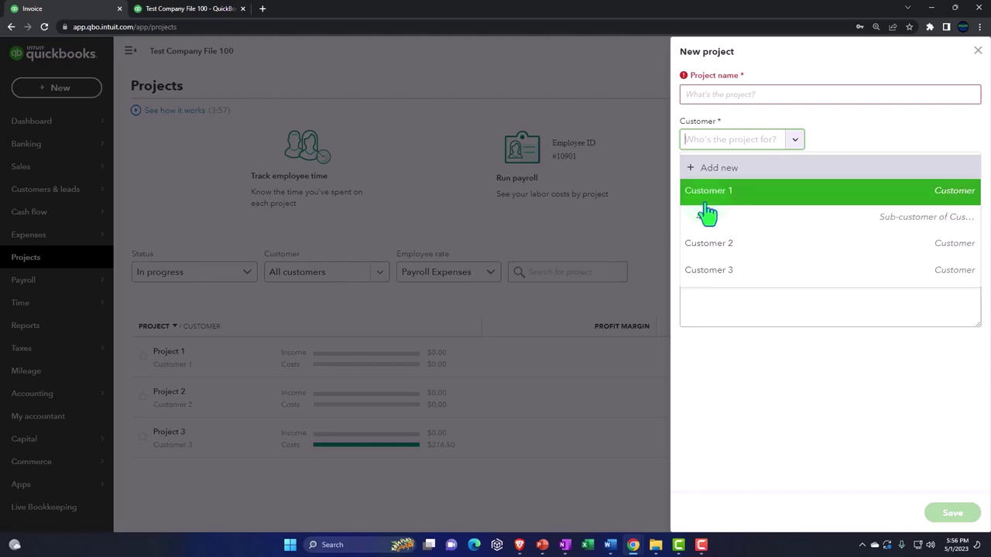
pyautogui.click(400, 204)
pyautogui.click(977, 50)
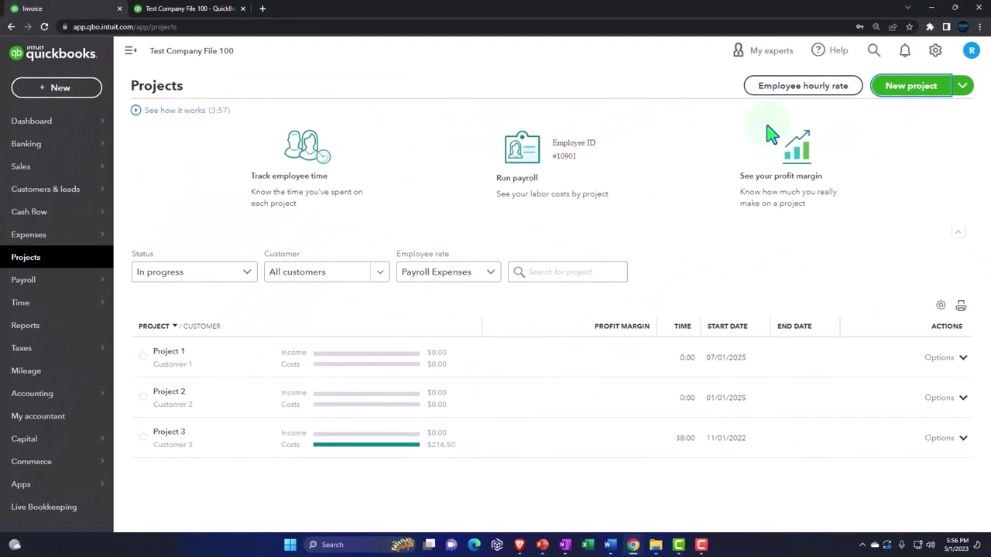
# - Open the Advanced section of Account and Settings and expand Categories for editing
pyautogui.click(935, 52)
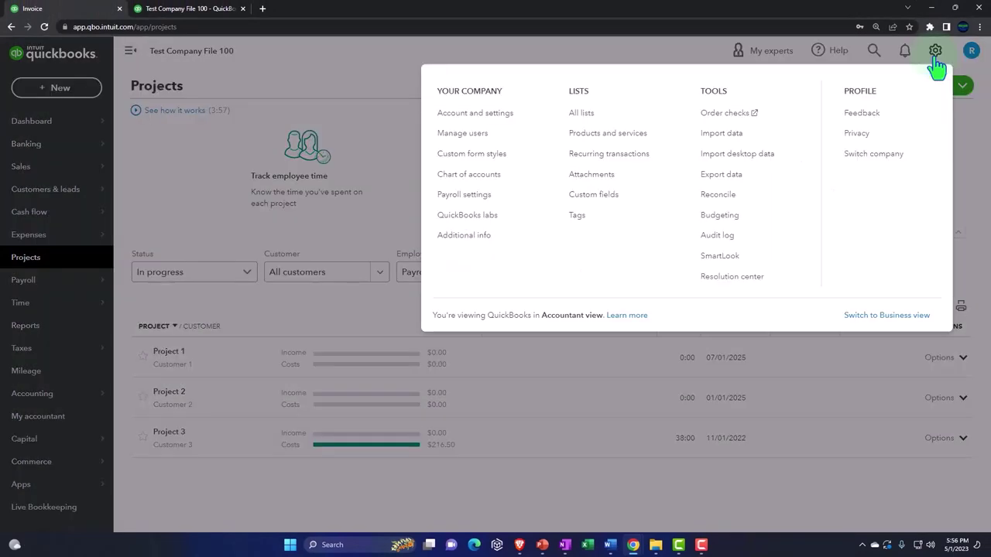
pyautogui.click(523, 127)
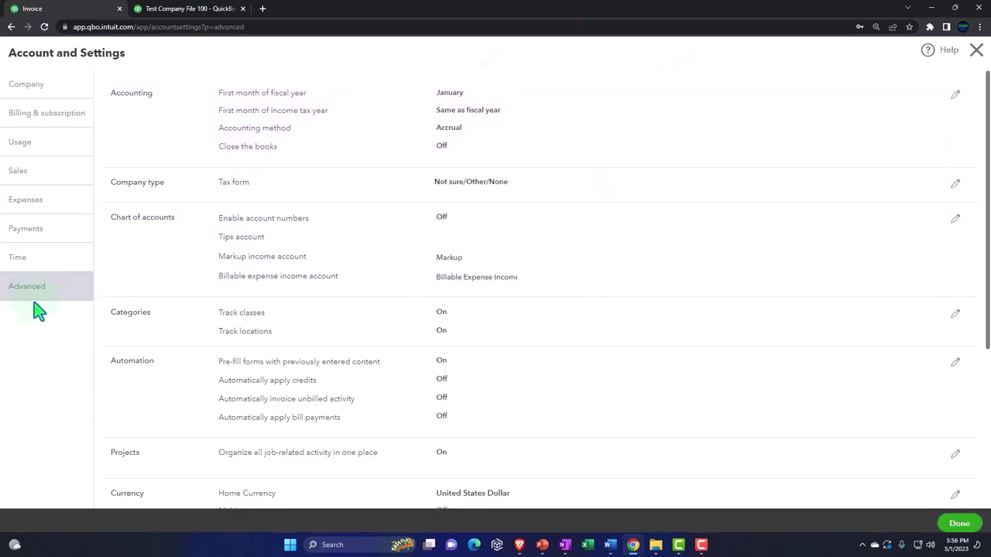
pyautogui.click(339, 330)
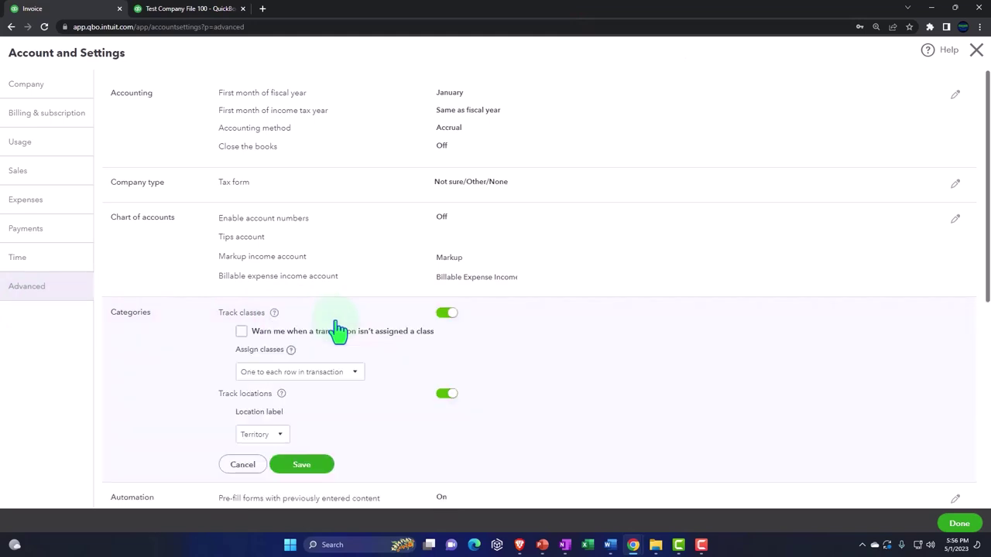
# - Turn Track locations off and back on, and select One to each row in transaction for Assign classes
pyautogui.scroll(-2, 338, 329)
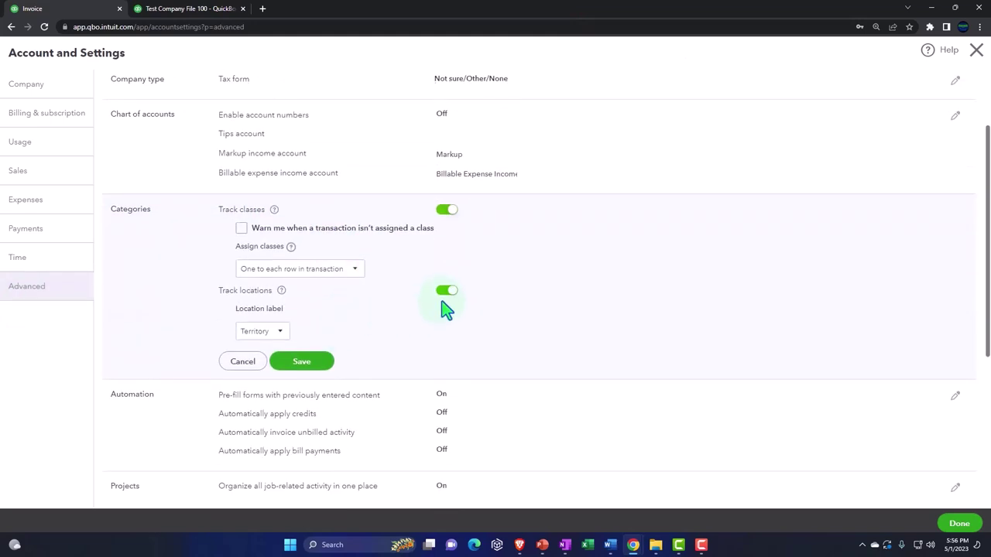
pyautogui.click(445, 292)
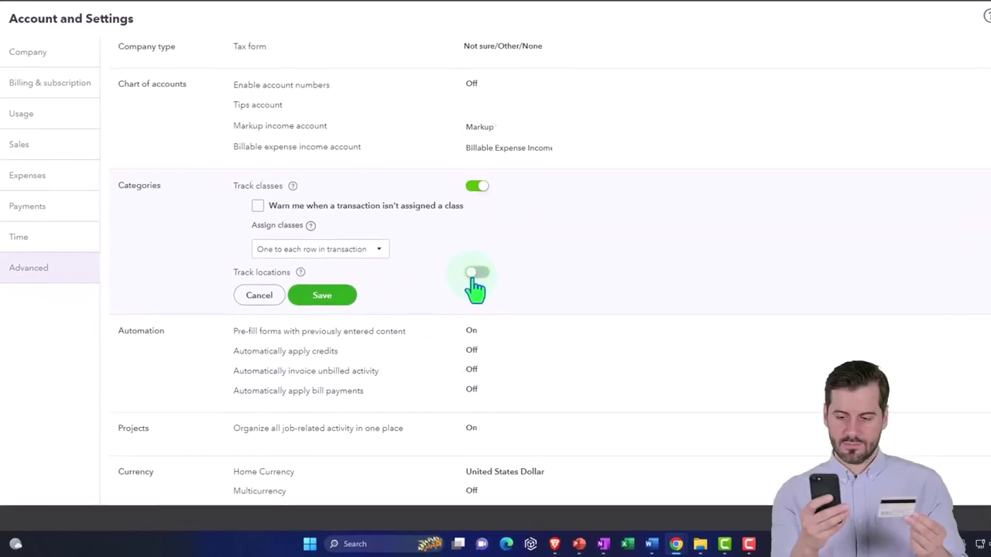
pyautogui.click(518, 248)
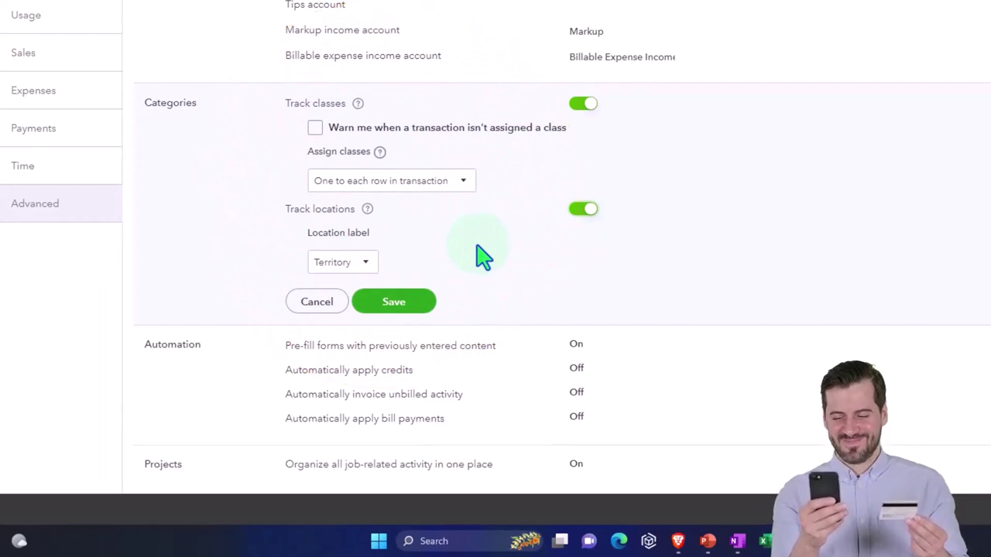
pyautogui.click(468, 190)
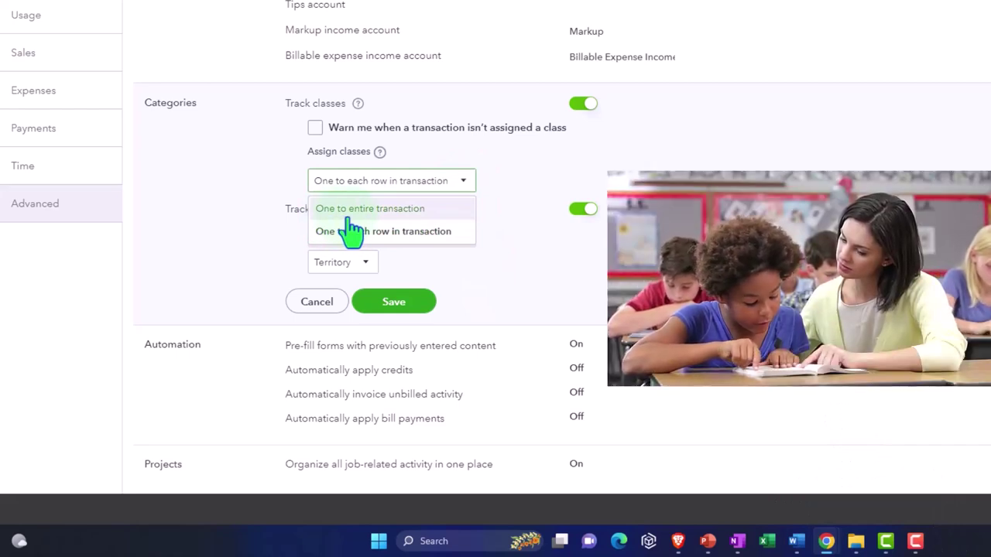
pyautogui.click(351, 231)
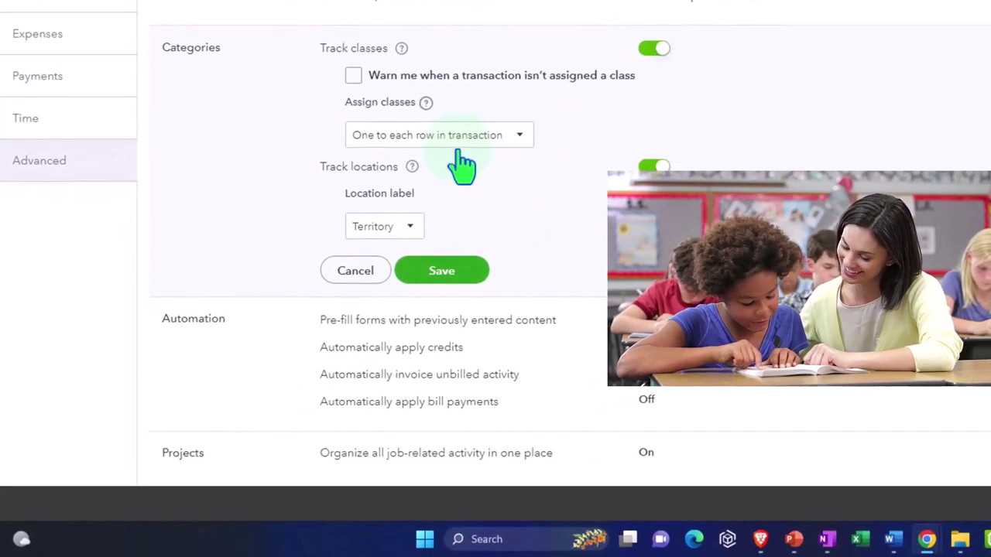
# - Review the available location labels and set the label for location tracking to Location
pyautogui.click(416, 229)
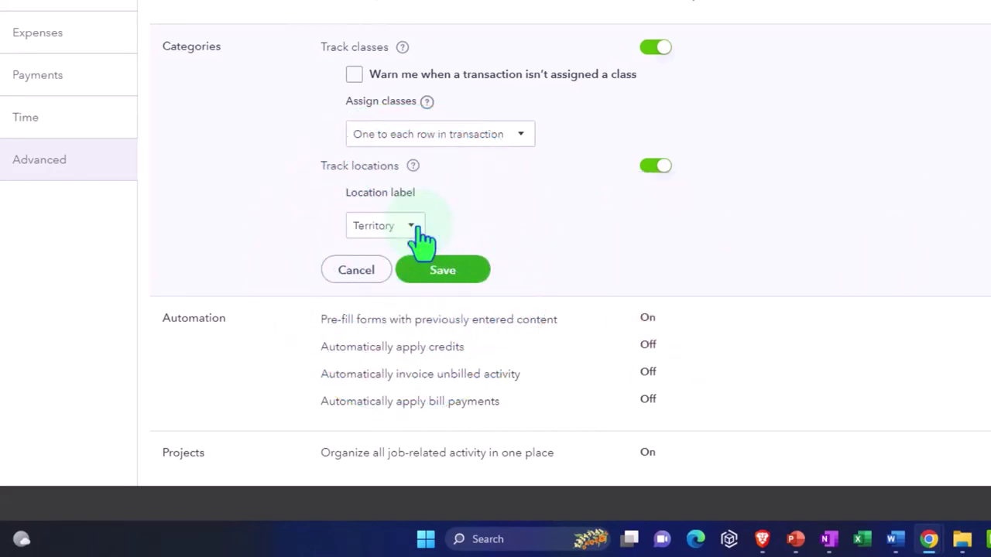
pyautogui.click(418, 230)
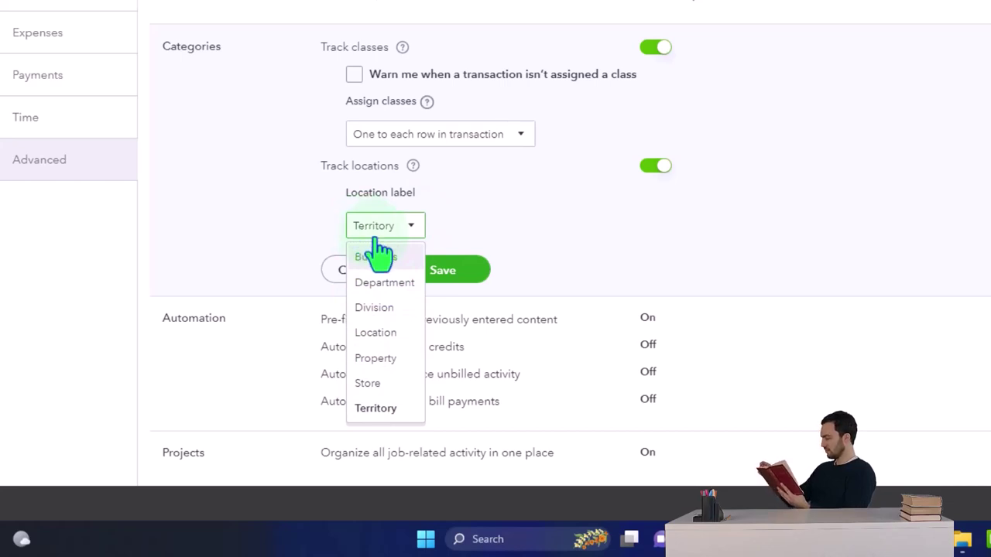
pyautogui.click(496, 234)
pyautogui.click(410, 230)
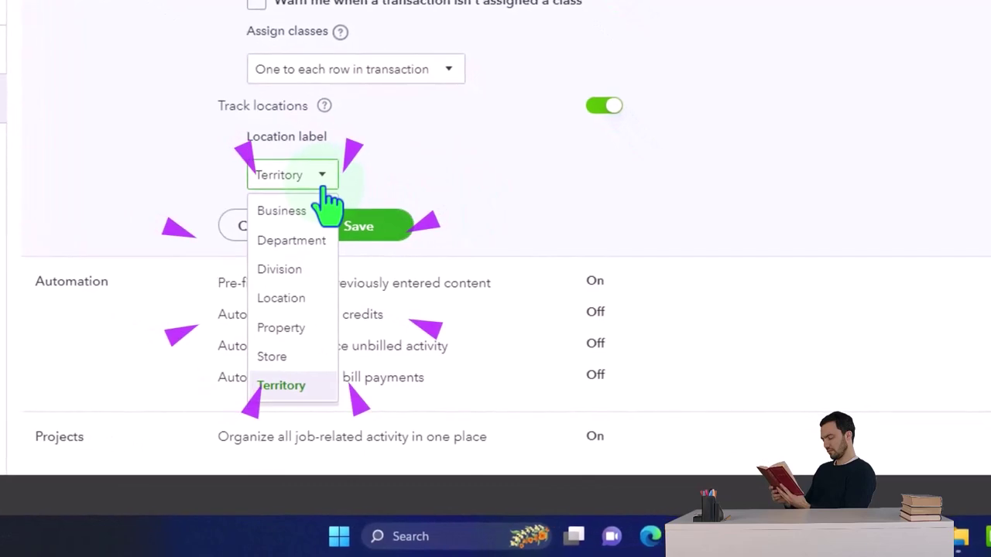
pyautogui.click(304, 307)
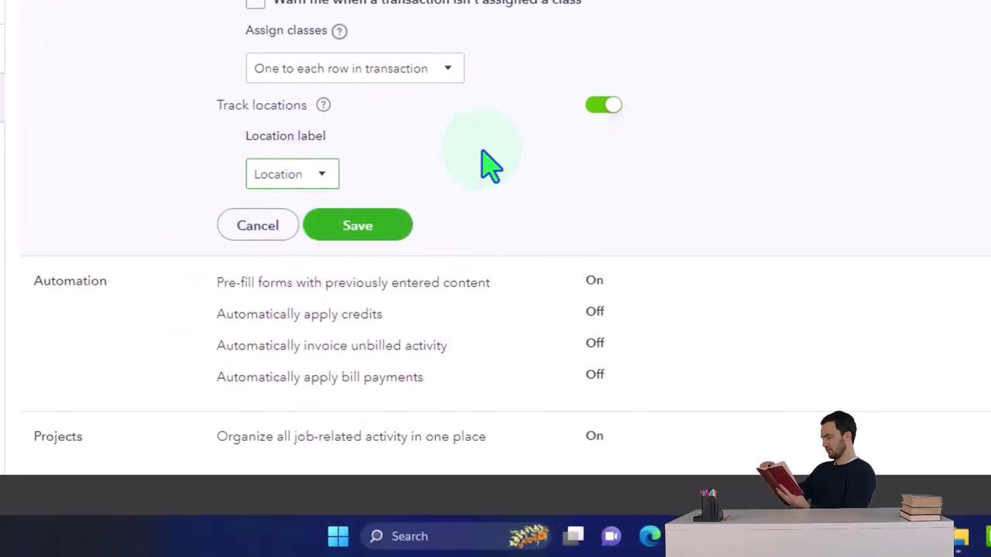